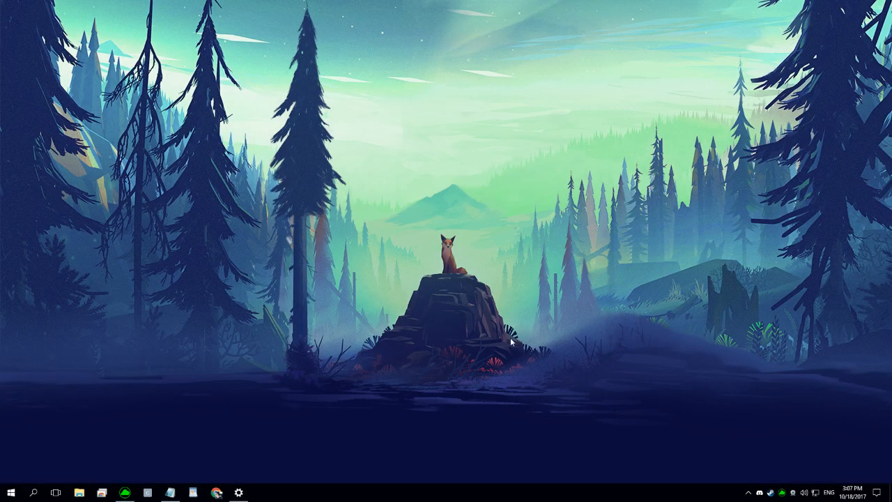
# - Search Windows for "system restore" and open the Create a restore point settings
pyautogui.press('super')
pyautogui.write('system re')
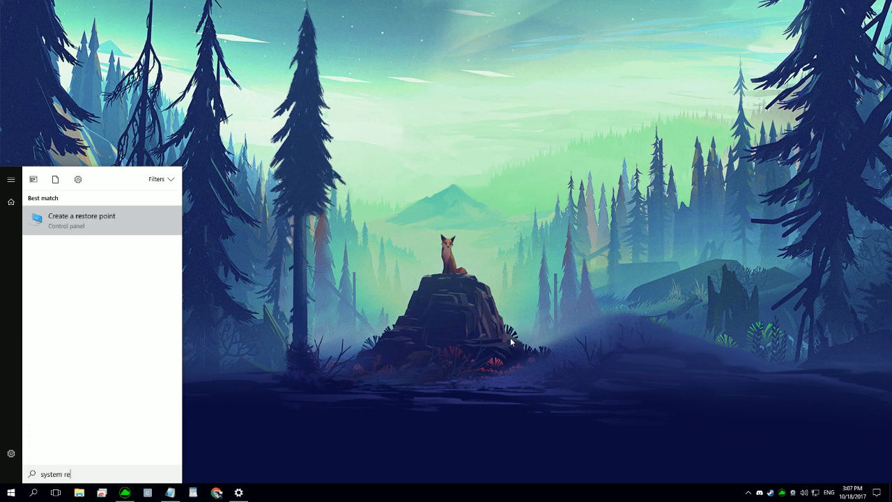
pyautogui.write('store')
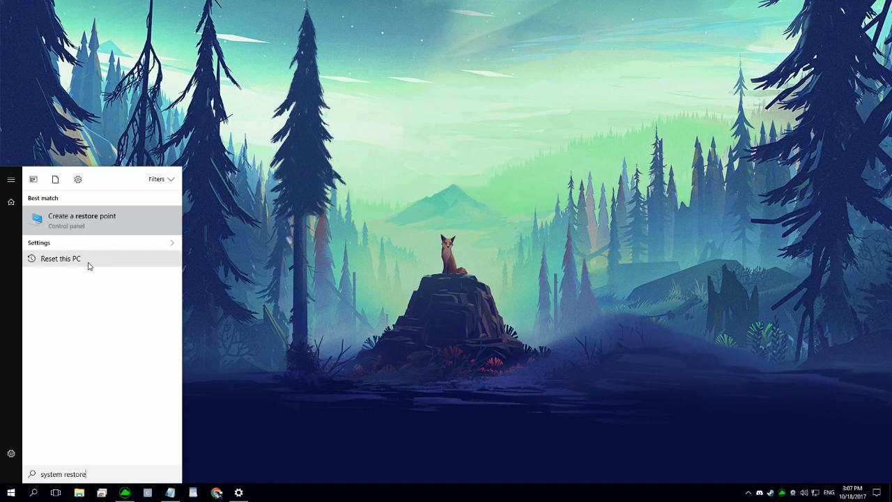
pyautogui.click(111, 219)
pyautogui.moveTo(187, 117); pyautogui.dragTo(358, 127)
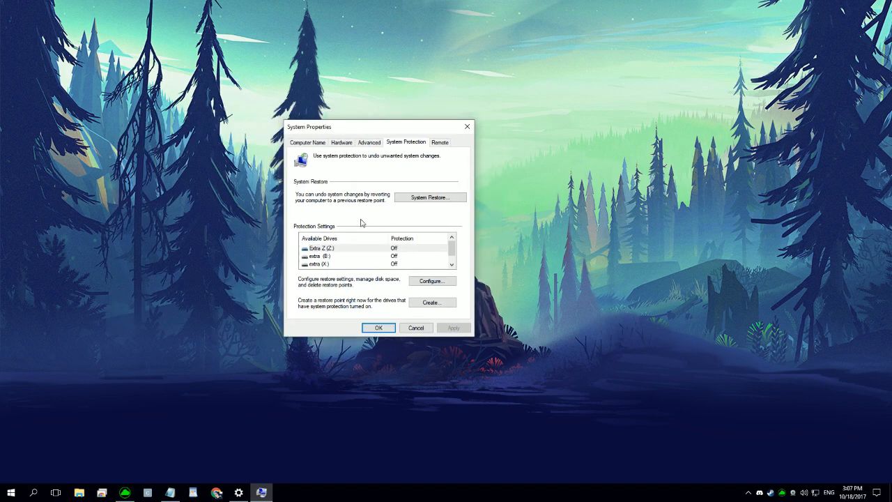
# - View the protection configuration of Local Disk (C:) and the restore point creation dialog, cancelling out of both
pyautogui.click(453, 264)
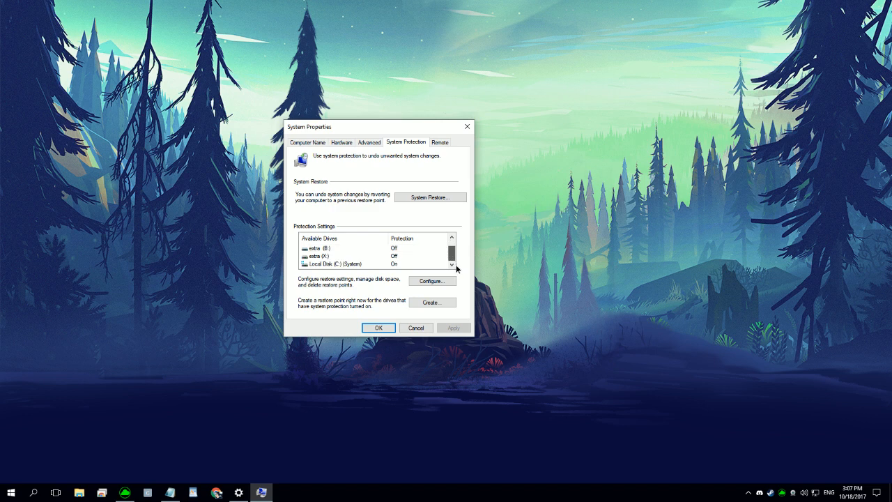
pyautogui.click(326, 264)
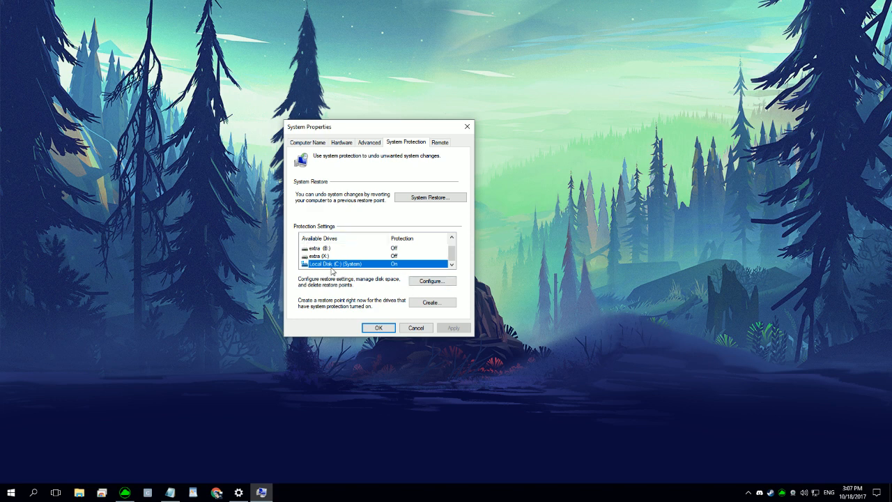
pyautogui.click(419, 281)
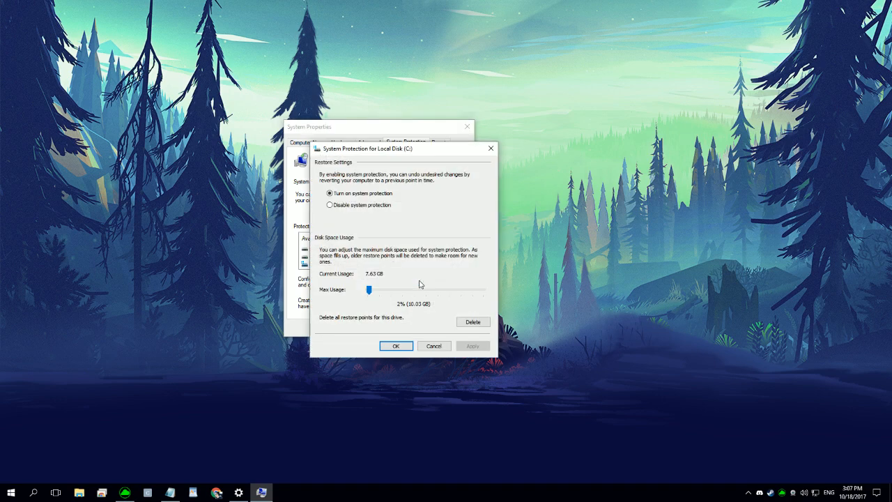
pyautogui.click(365, 207)
pyautogui.click(432, 345)
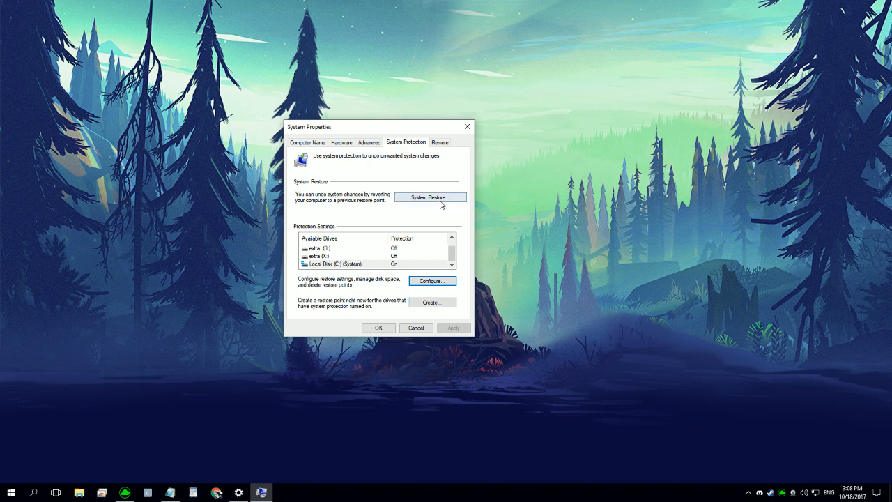
pyautogui.click(430, 303)
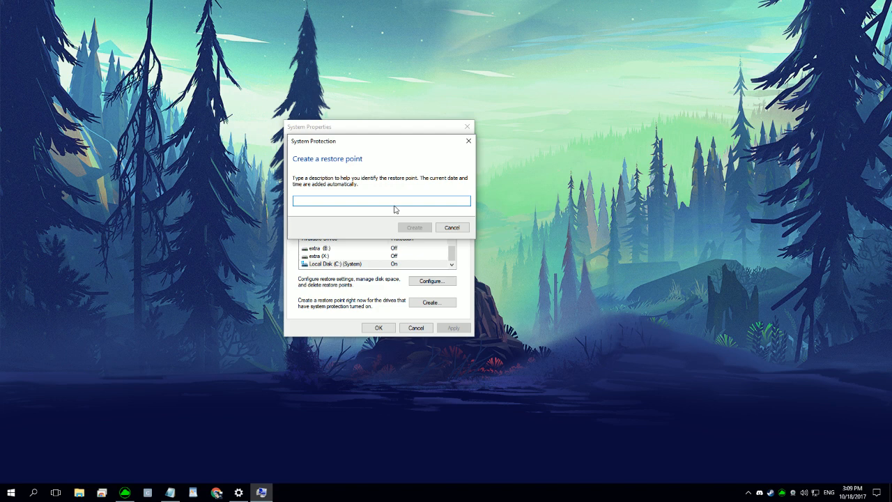
pyautogui.press('Escape')
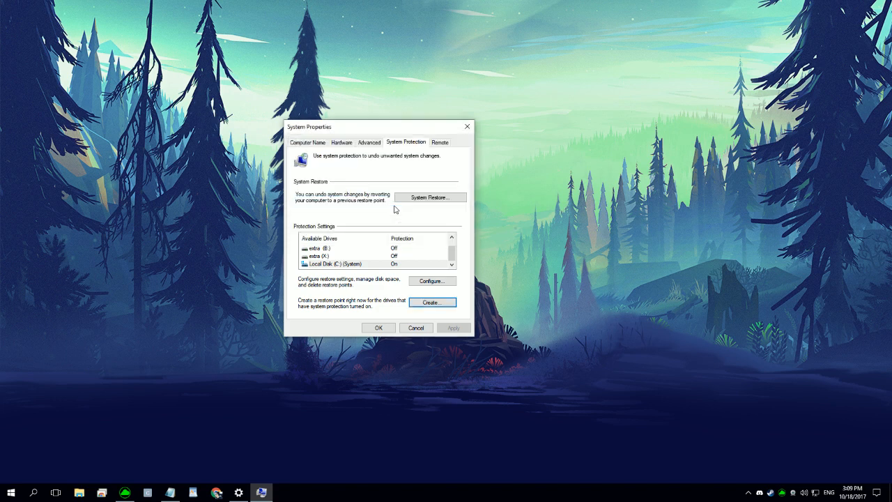
# - Start the System Restore wizard and bring up its list of available restore points
pyautogui.click(430, 197)
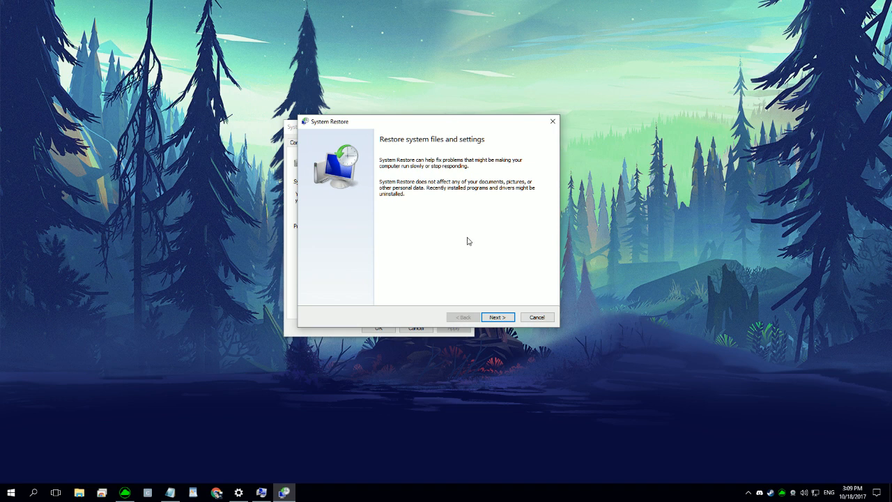
pyautogui.click(486, 317)
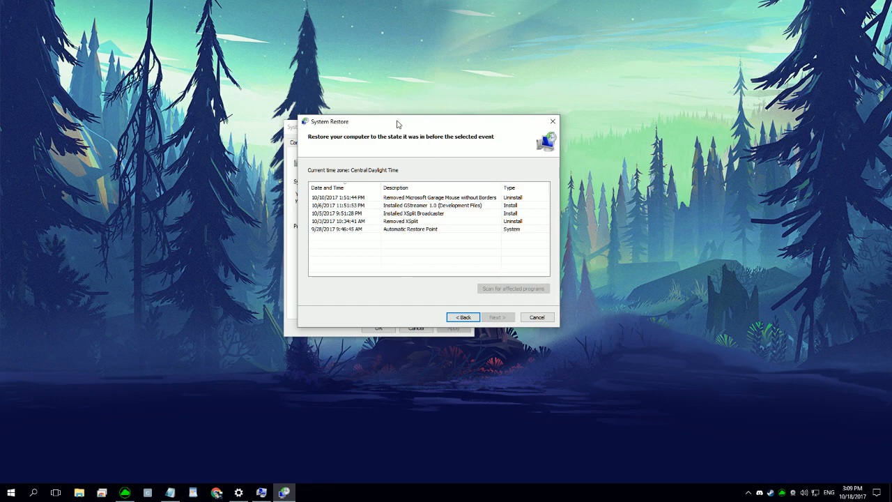
pyautogui.moveTo(396, 120); pyautogui.dragTo(388, 131)
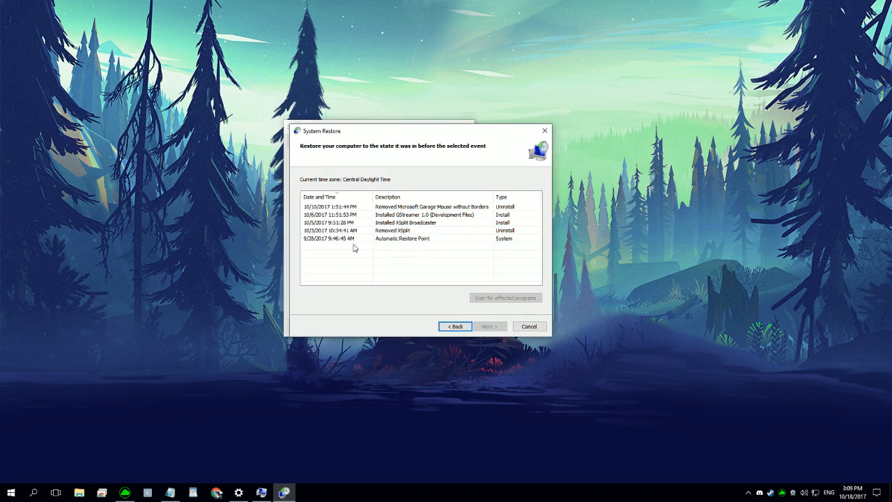
# - Look through the restore points, choose the 10/5/2017 "Installed XSplit Broadcaster" one, and proceed to the confirmation page
pyautogui.click(307, 241)
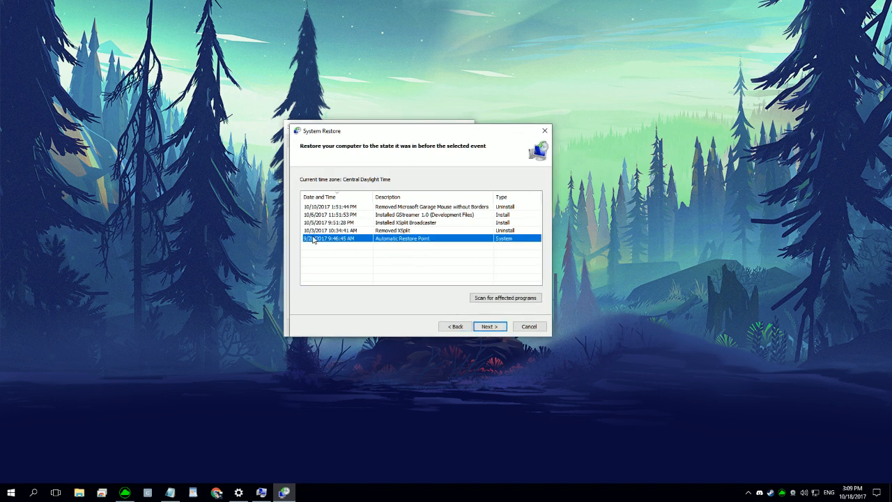
pyautogui.click(391, 230)
pyautogui.click(400, 208)
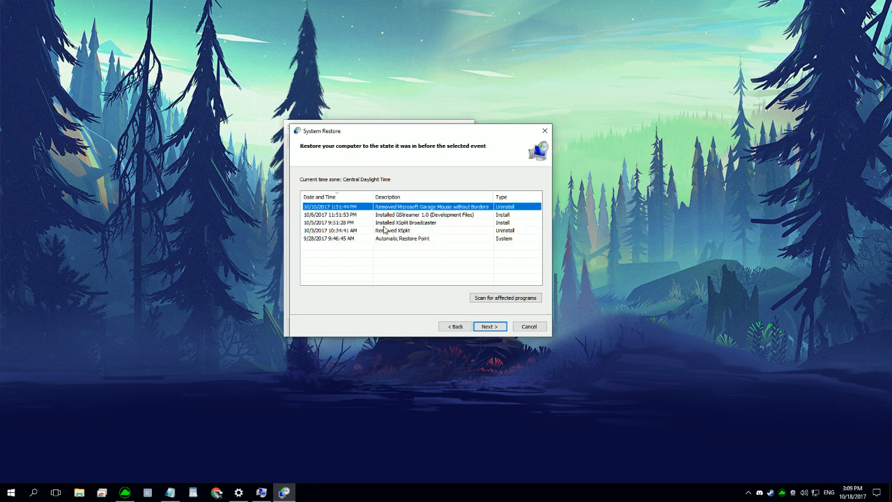
pyautogui.click(383, 224)
pyautogui.click(381, 230)
pyautogui.click(384, 223)
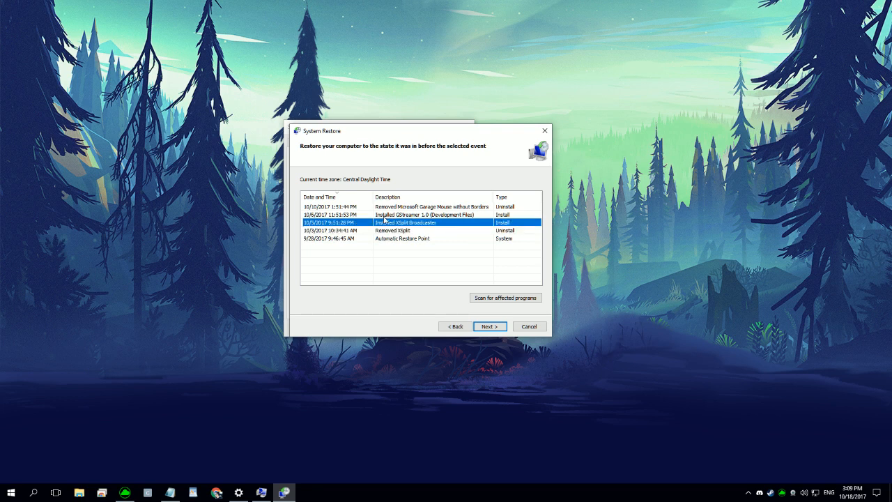
pyautogui.click(385, 207)
pyautogui.click(389, 239)
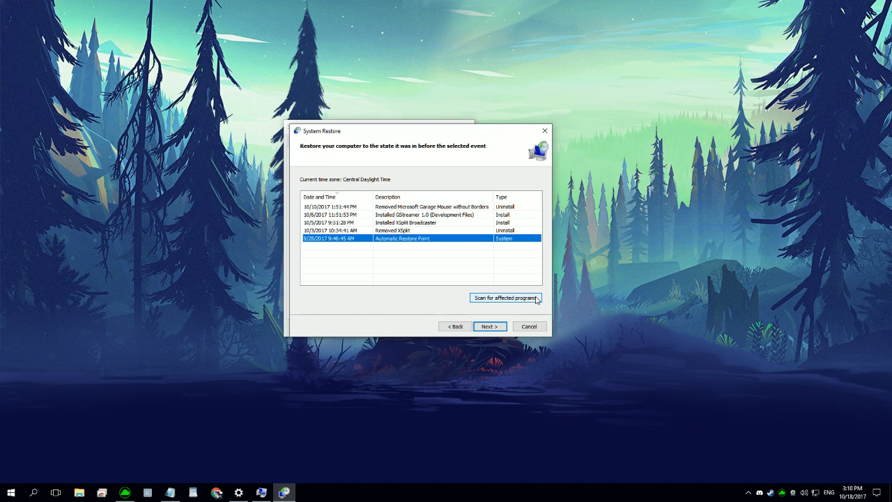
pyautogui.click(382, 223)
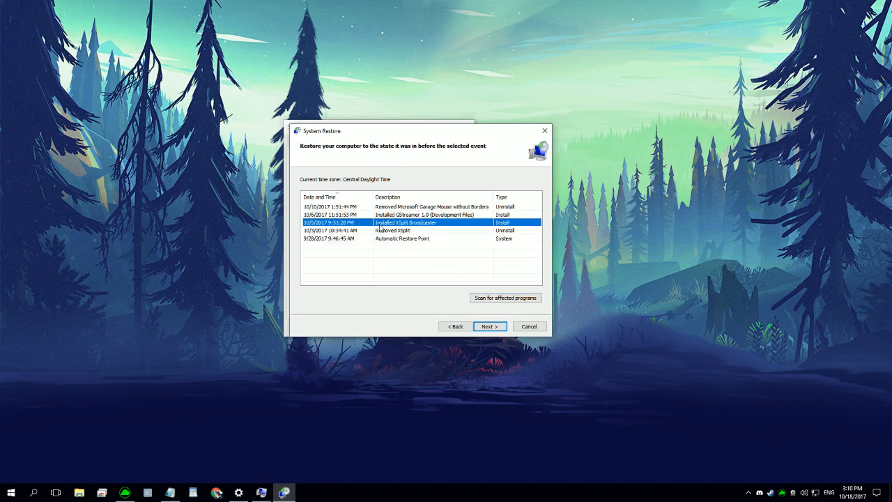
pyautogui.click(481, 329)
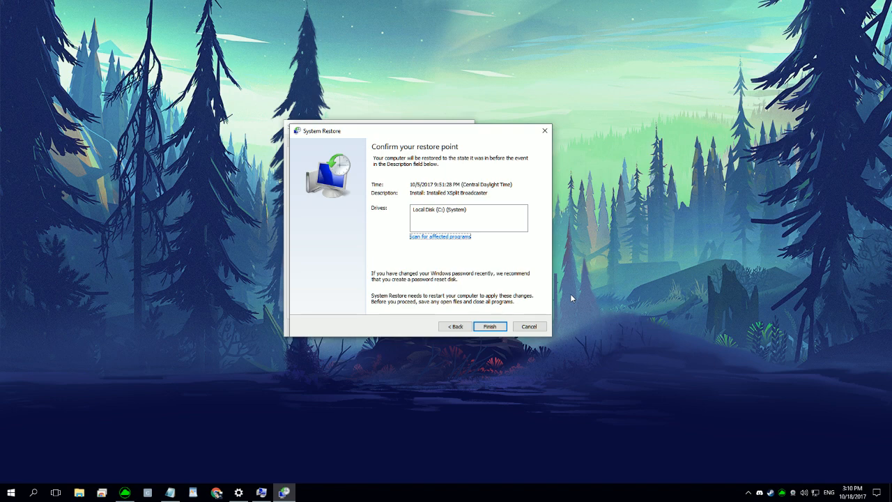
# - Cancel the system restore and close System Properties without applying anything
pyautogui.click(529, 328)
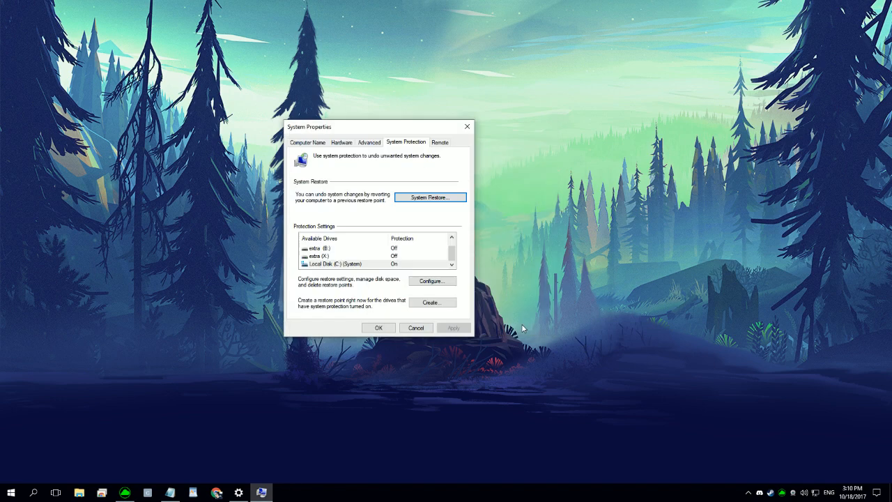
pyautogui.click(418, 328)
pyautogui.rightClick(483, 220)
pyautogui.click(520, 247)
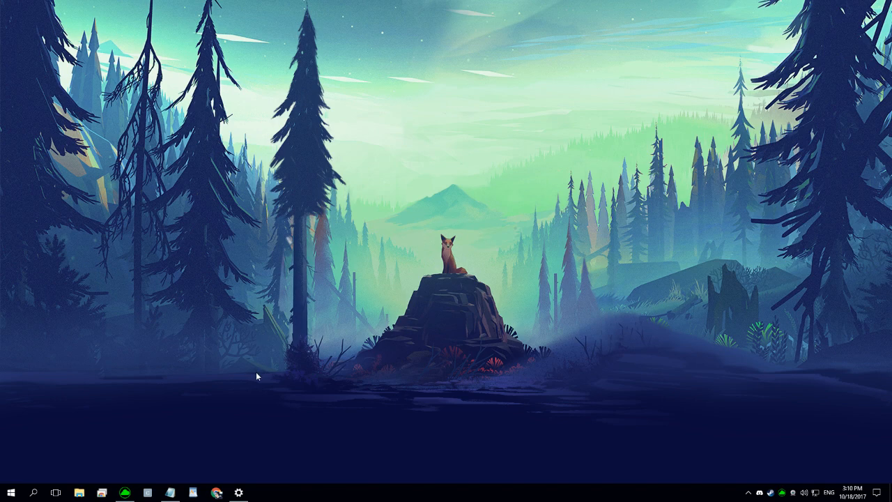
# - Open Windows Settings and show the Recovery options under Update & security
pyautogui.press('super')
pyautogui.press('super')
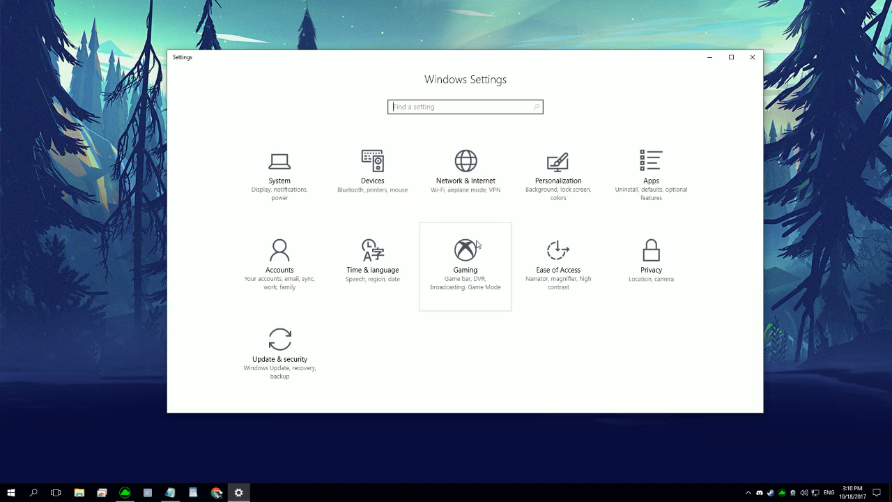
pyautogui.click(291, 362)
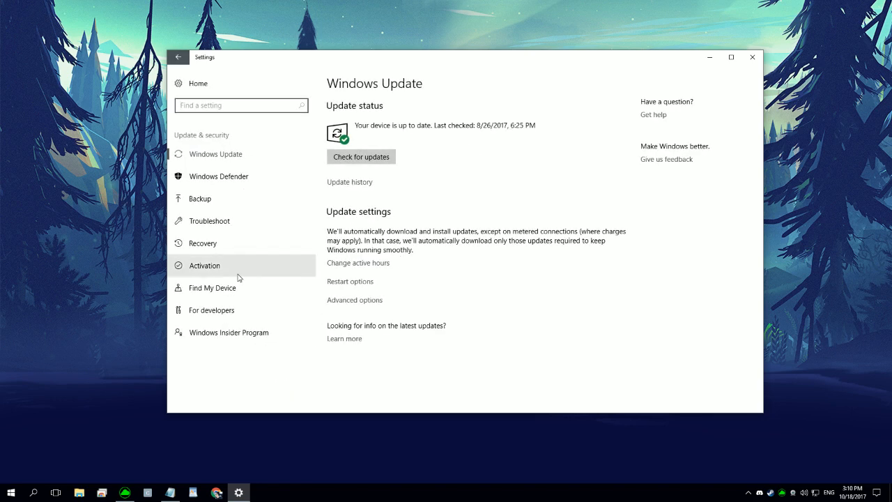
pyautogui.click(230, 252)
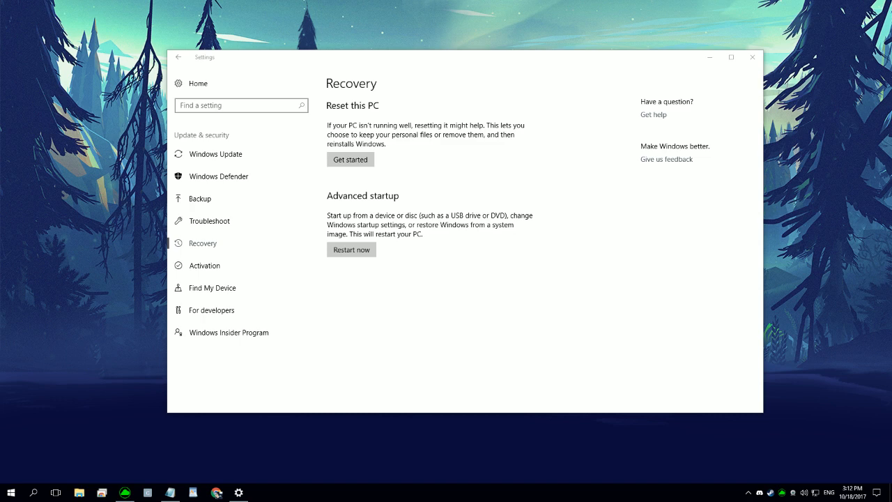
# - Close the Settings window and return to the desktop
pyautogui.click(596, 309)
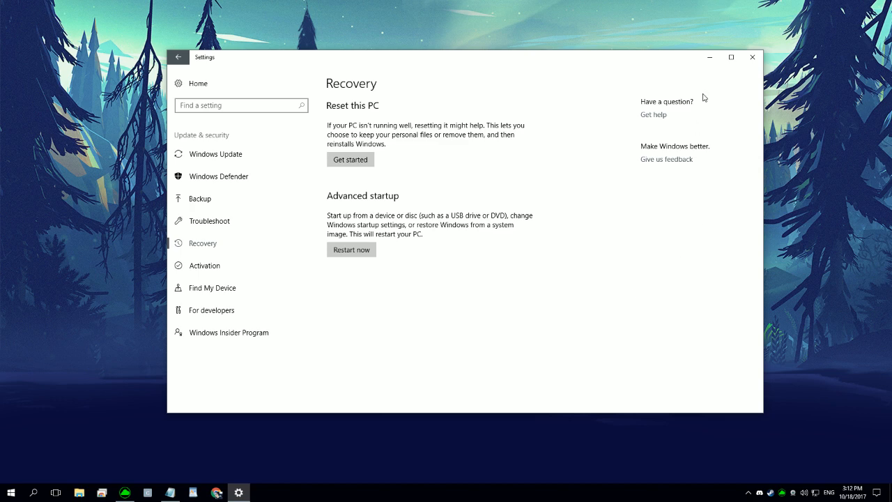
pyautogui.click(750, 58)
pyautogui.rightClick(568, 155)
pyautogui.click(598, 185)
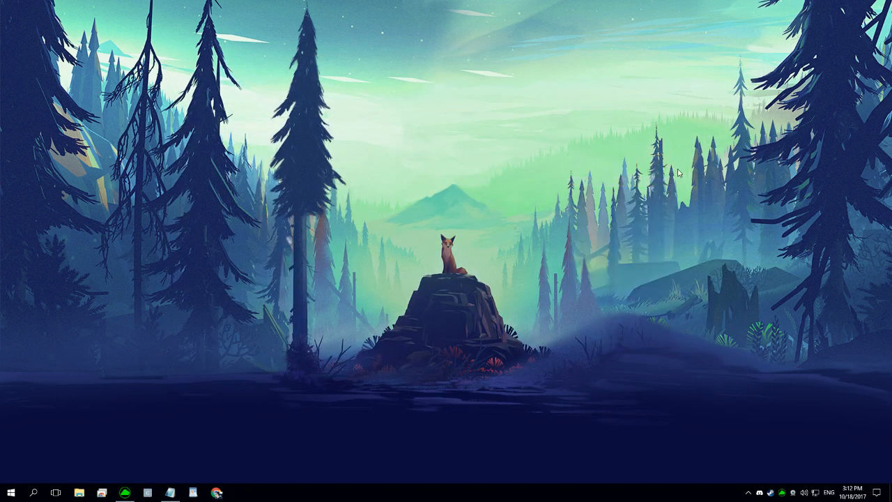